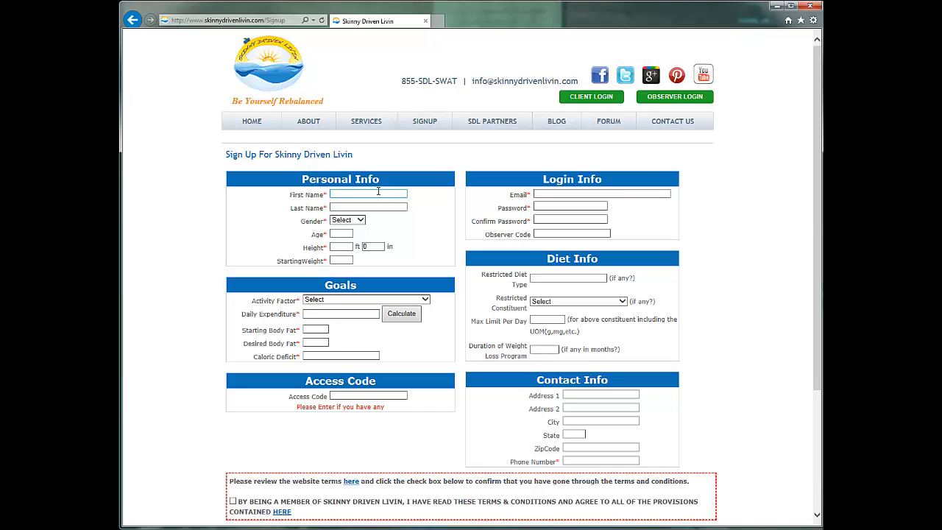
Step: Enter the user's first and last name in Personal Info
click(378, 191)
text(John)
key(Tab)
text(Smith)
Step: Set gender Male, age 38, height 6 ft 0 in and starting weight 210
key(Tab)
key(Down)
key(Tab)
text(38)
key(Tab)
text(6)
key(Tab)
key(Tab)
text(210)
key(Tab)
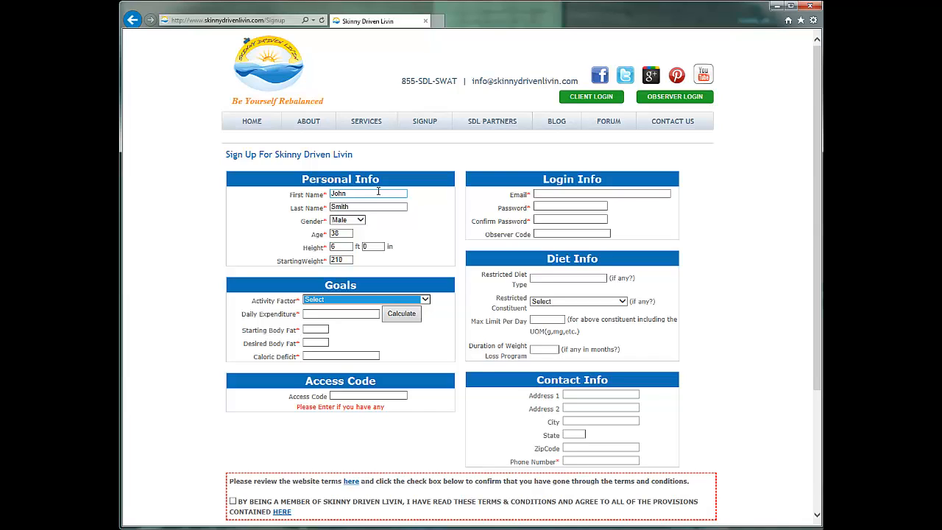
Step: Choose the Sedentary activity factor and calculate daily expenditure 2436 and body fat 26.7
click(425, 299)
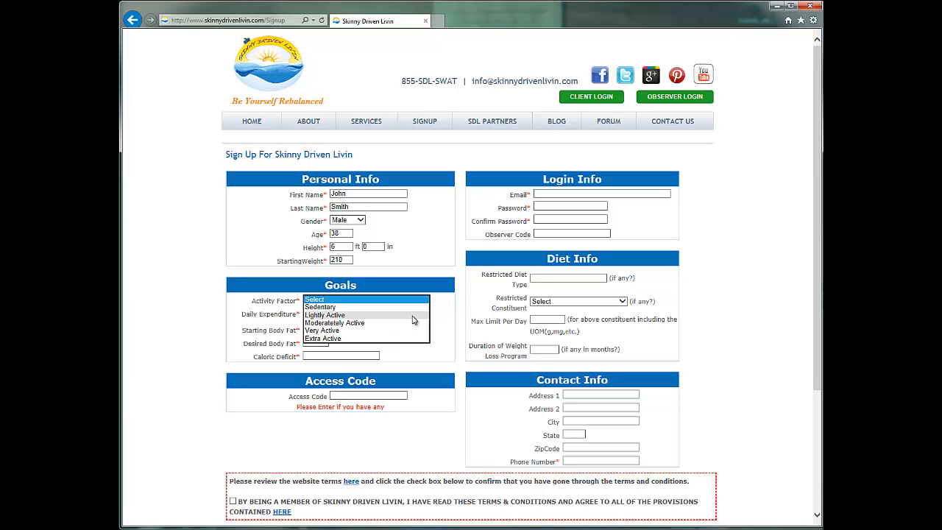
click(415, 312)
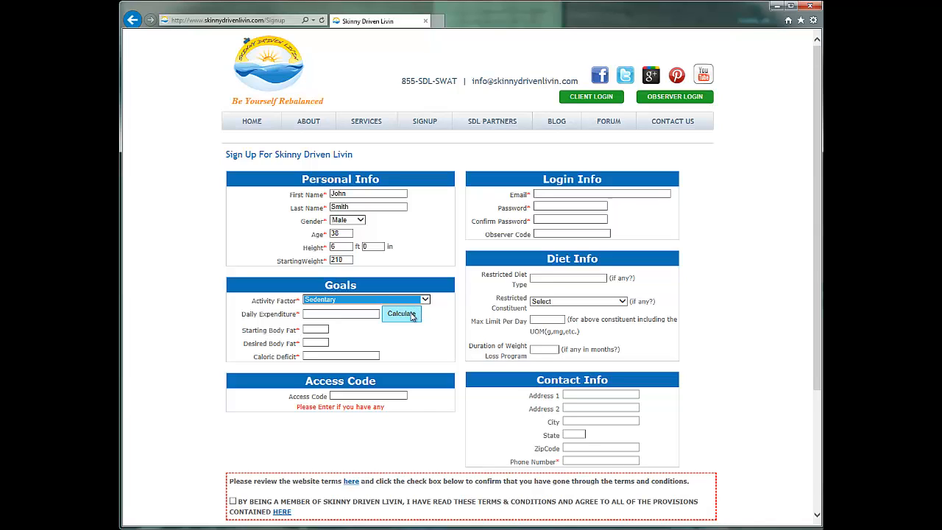
click(412, 315)
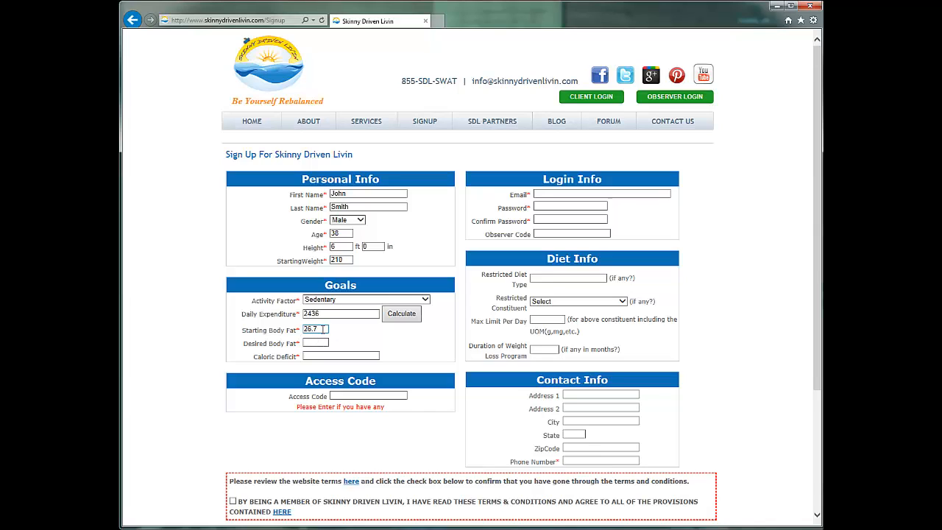
Step: Enter a desired body fat of 16 and a caloric deficit of 500
click(322, 342)
text(16)
key(Tab)
text(500)
click(360, 394)
Step: Enter the login e-mail address, then type the account password and confirm it
click(580, 193)
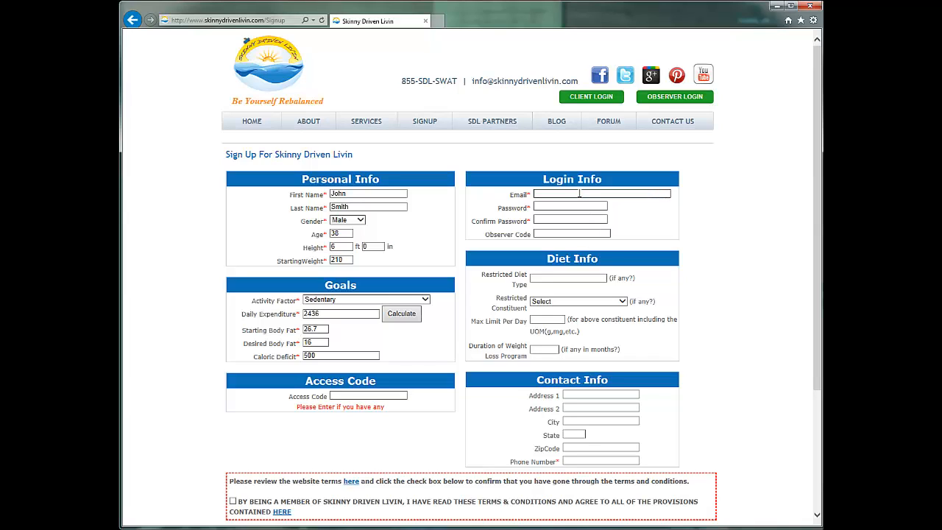
text(johnsmith@johnsmith.com)
key(Tab)
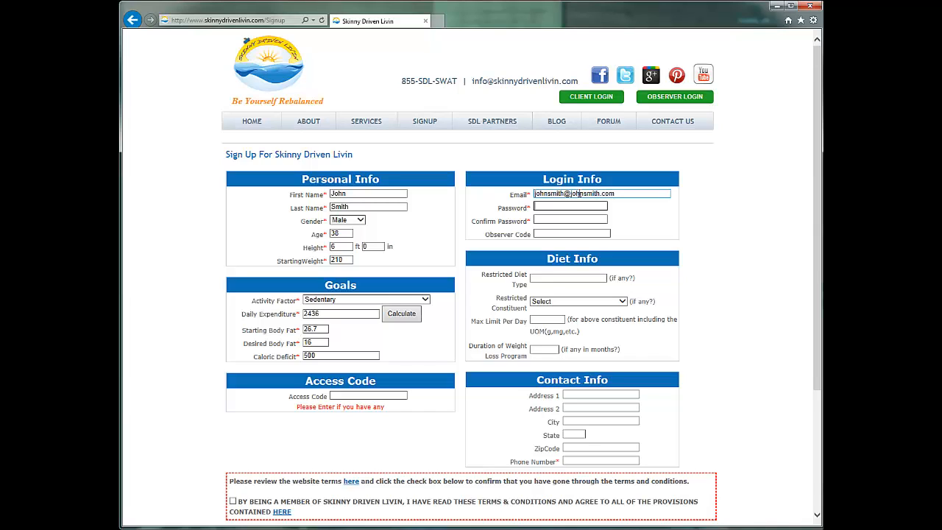
text(password)
key(Tab)
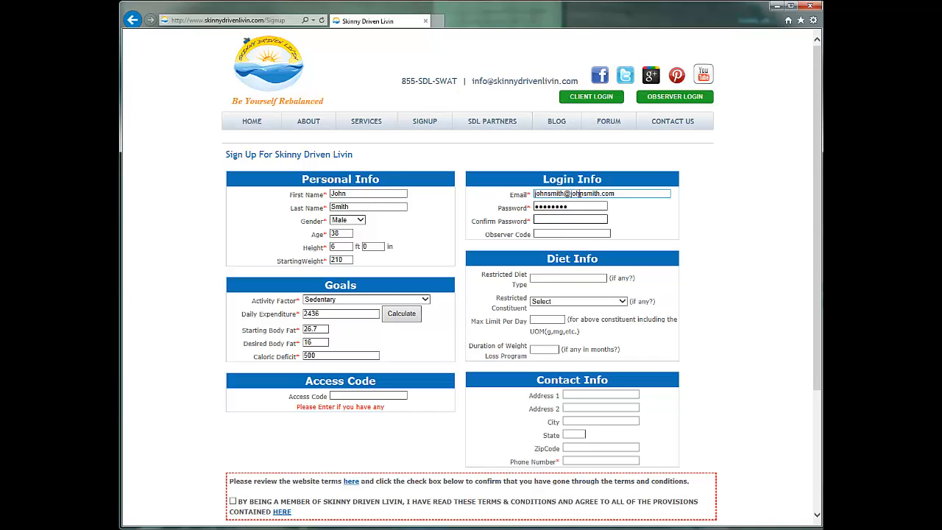
text(password)
key(Tab)
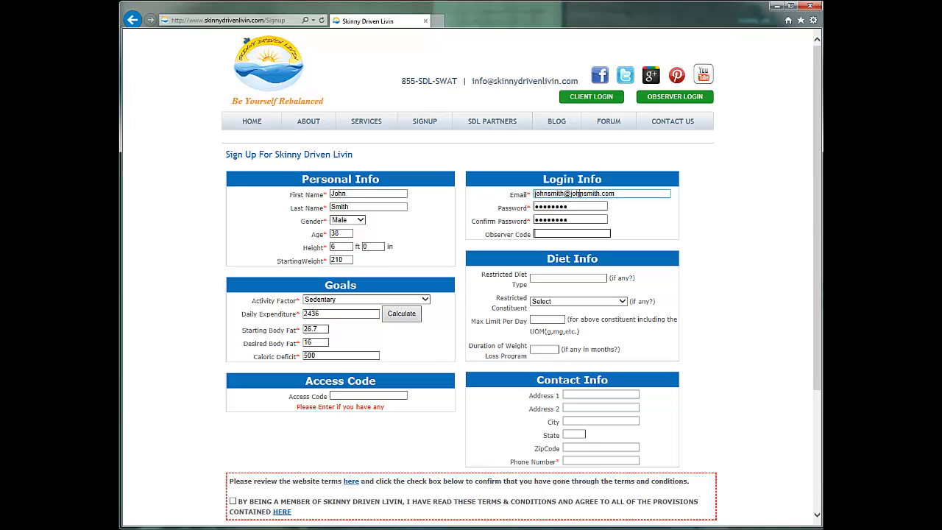
click(575, 276)
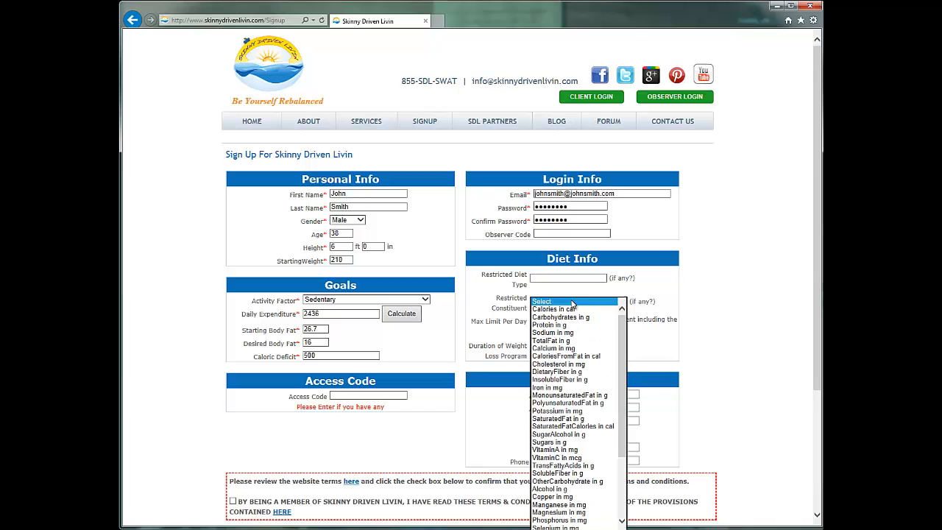
click(572, 301)
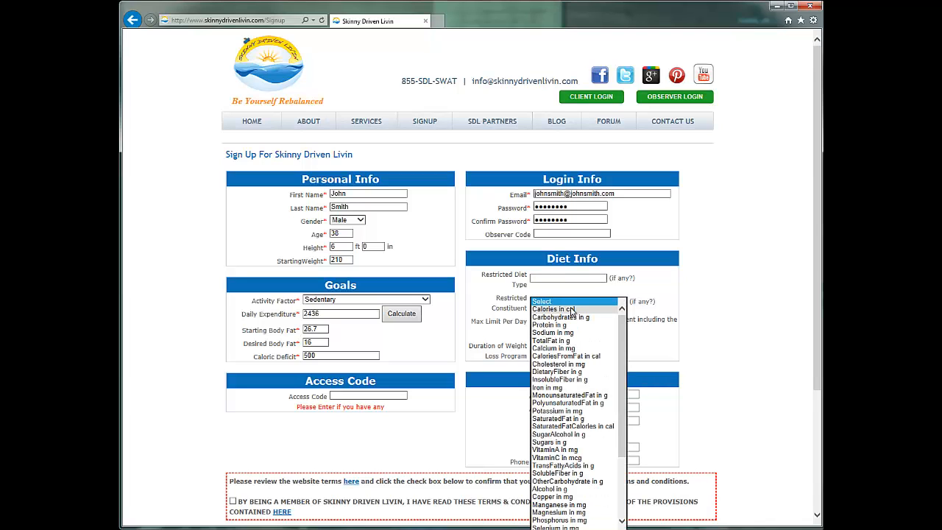
click(708, 329)
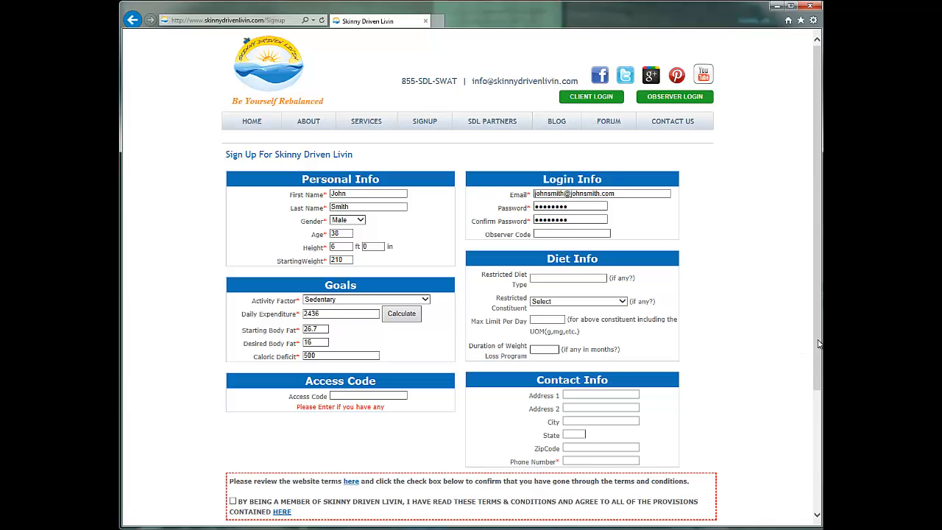
Step: Open the website Terms of Use page and read through it
scroll(819, 360, down, 1)
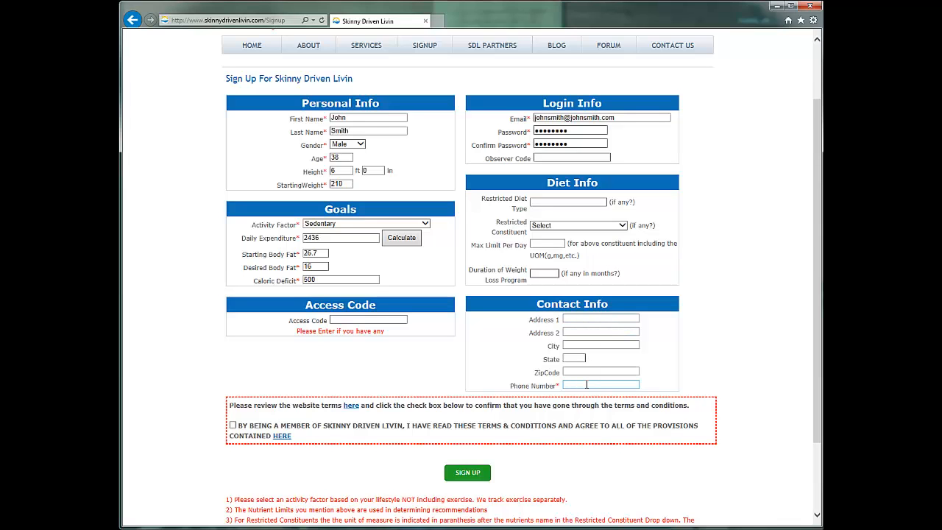
scroll(586, 384, down, 2)
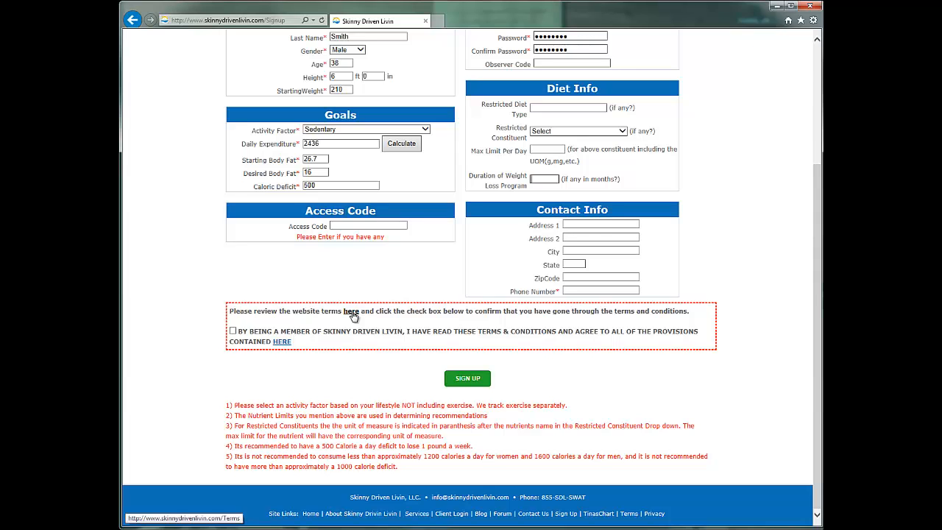
click(351, 312)
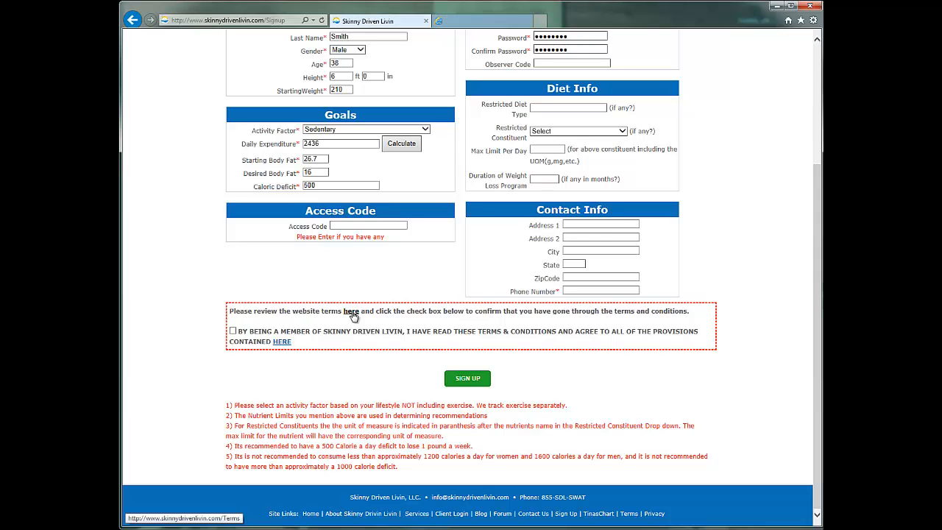
click(489, 26)
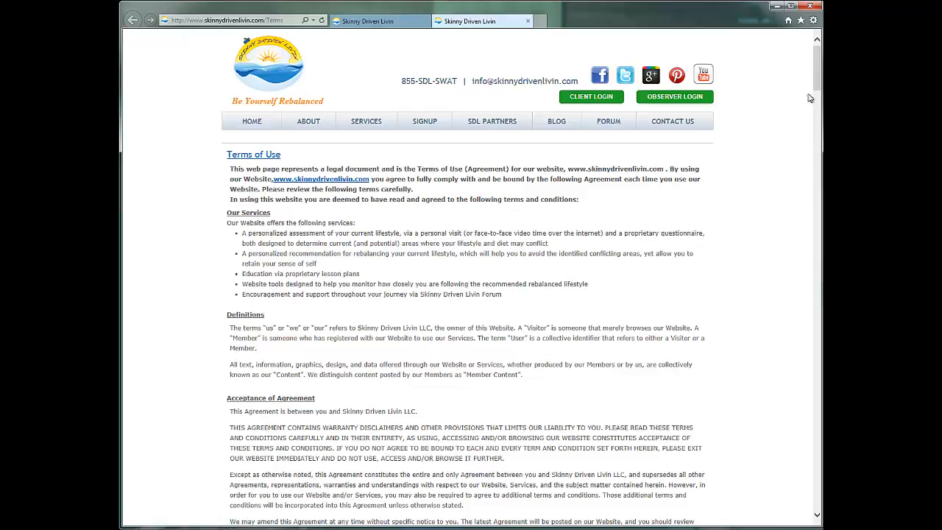
drag(819, 82, 818, 501)
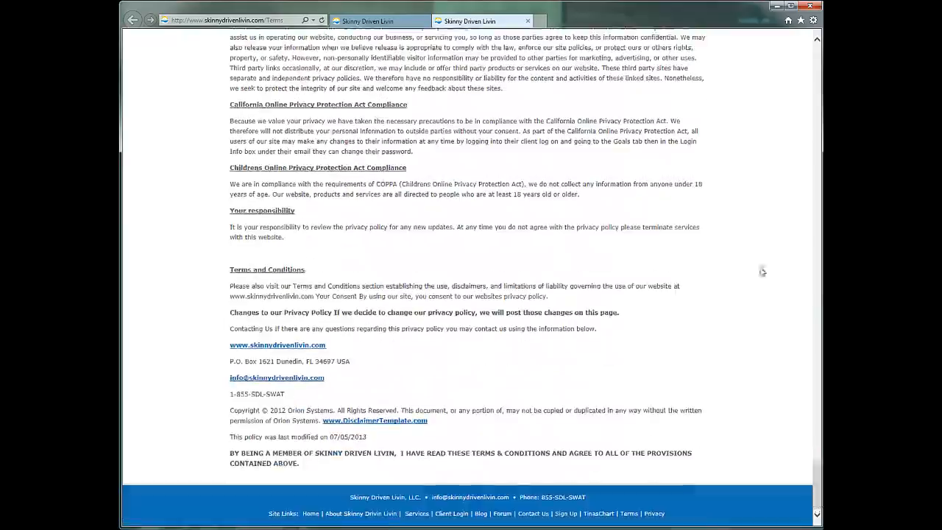
Step: Return to the form, accept the terms and conditions, and submit with Sign Up
click(528, 21)
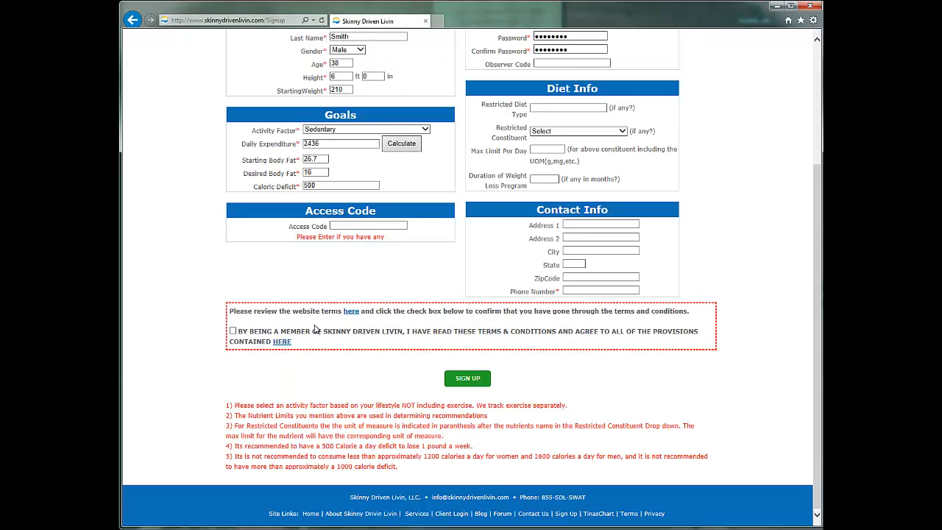
click(233, 331)
click(478, 378)
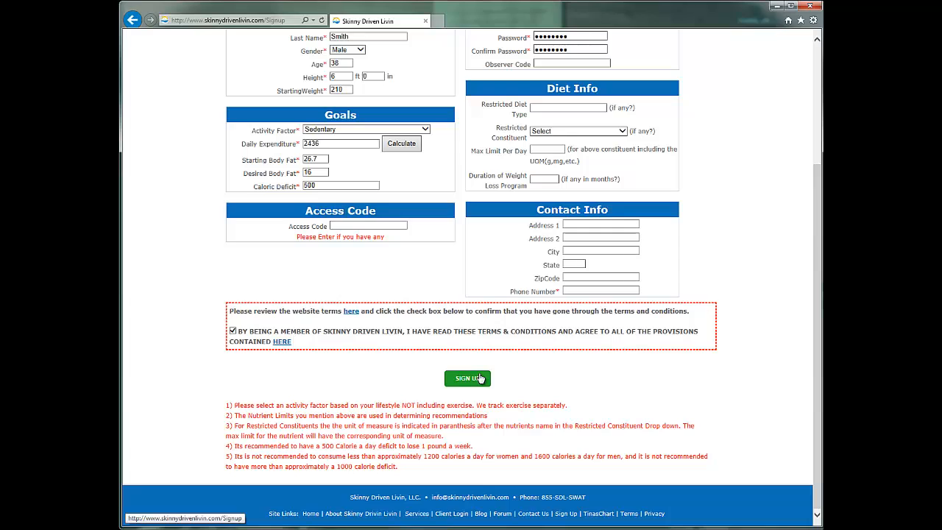